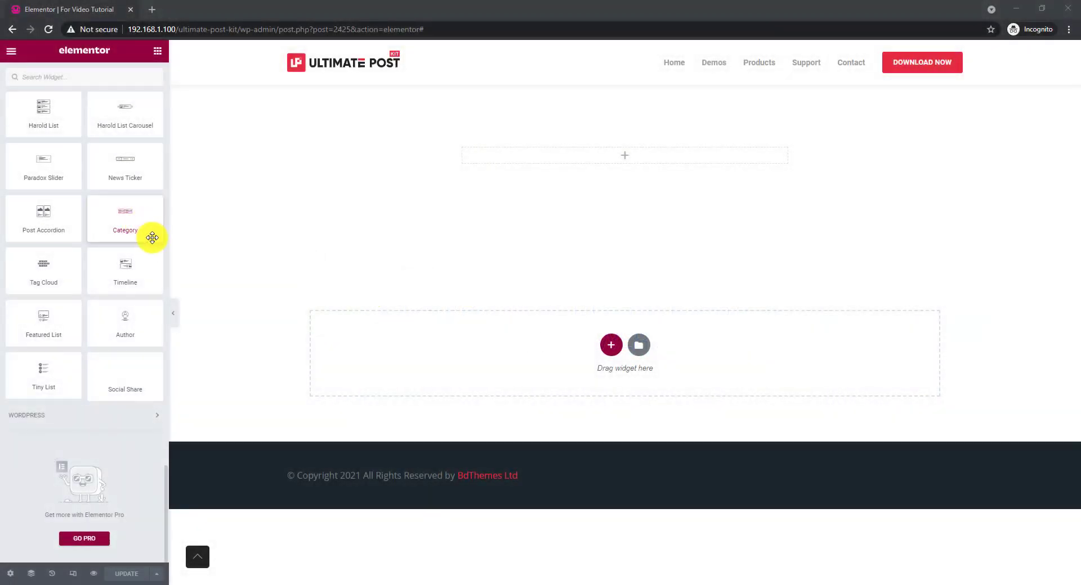
Drop the Category widget into the empty top section, giving a six-tile, three-column grid.
left_click_drag(151, 224, 639, 163)
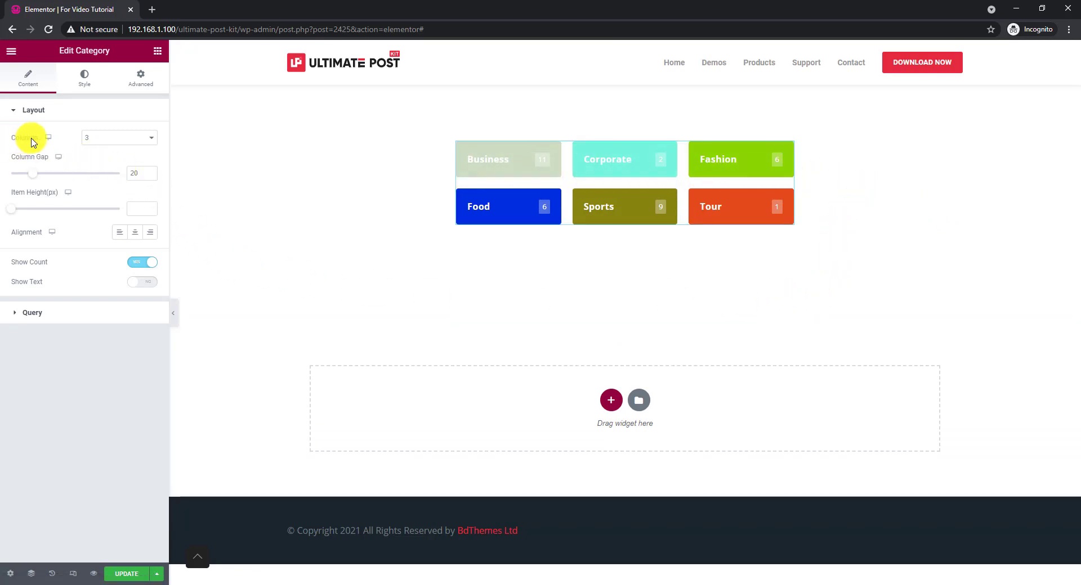
Switch the category grid to two columns and adjust the column gap.
left_click(105, 141)
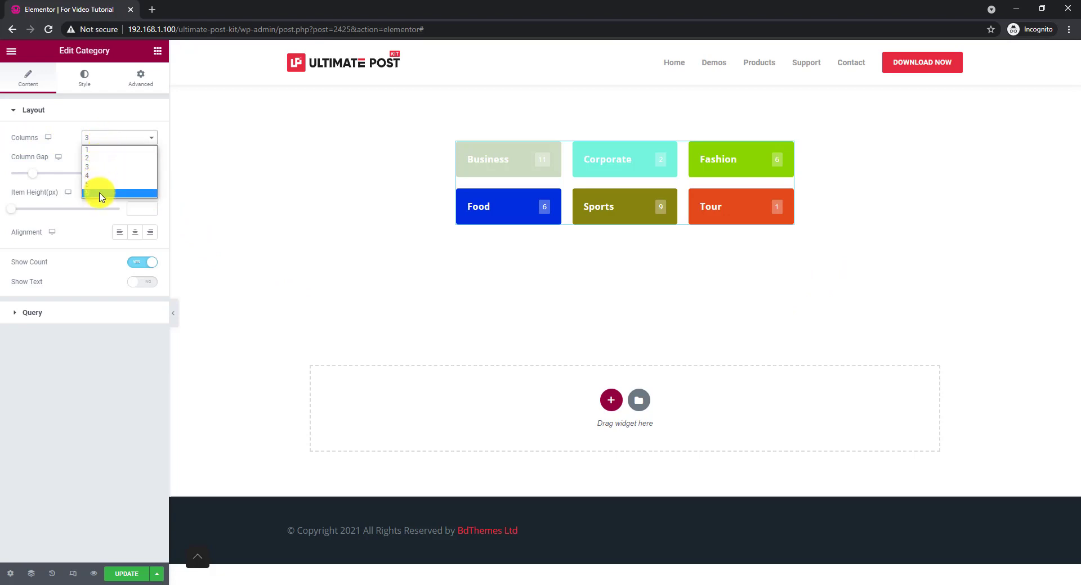
left_click(103, 160)
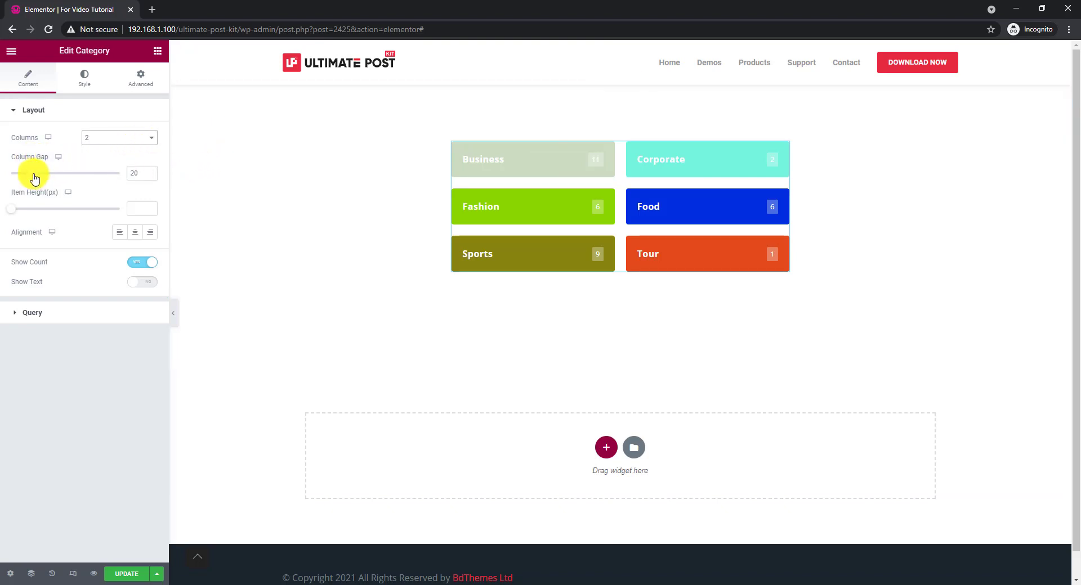
mouse_move(34, 173)
left_mouse_down()
mouse_move(49, 174)
mouse_move(34, 173)
left_mouse_up()
left_click(49, 196)
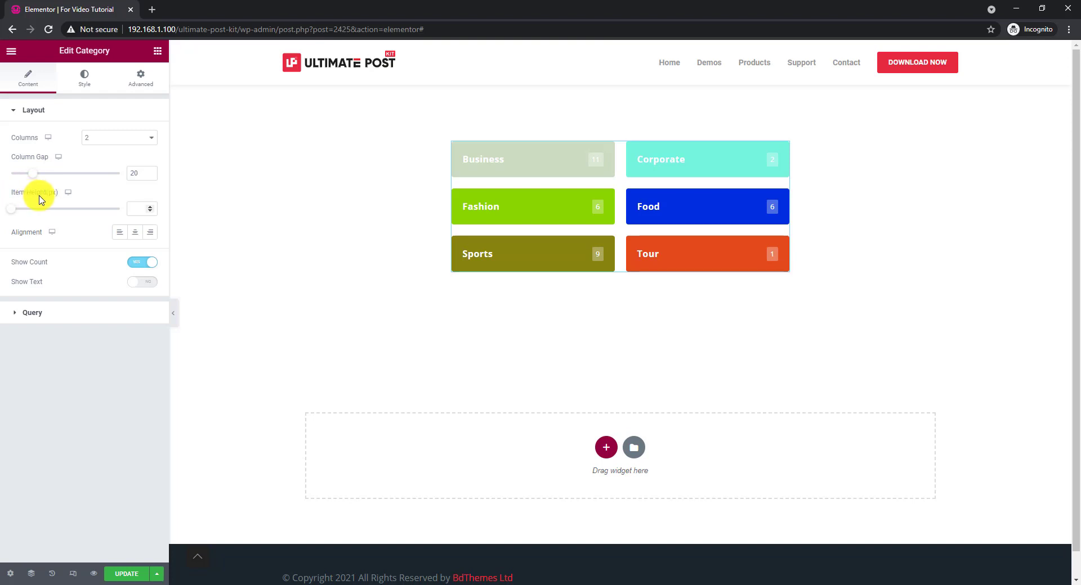
Keep the category labels left-aligned after trying Center, and hide the post counts.
left_click(136, 236)
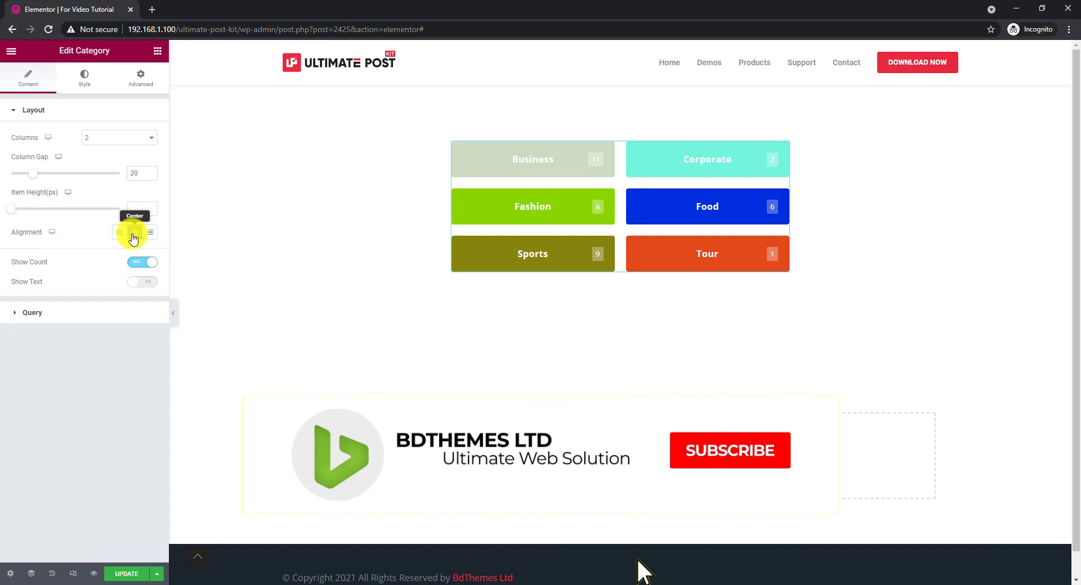
left_click(119, 235)
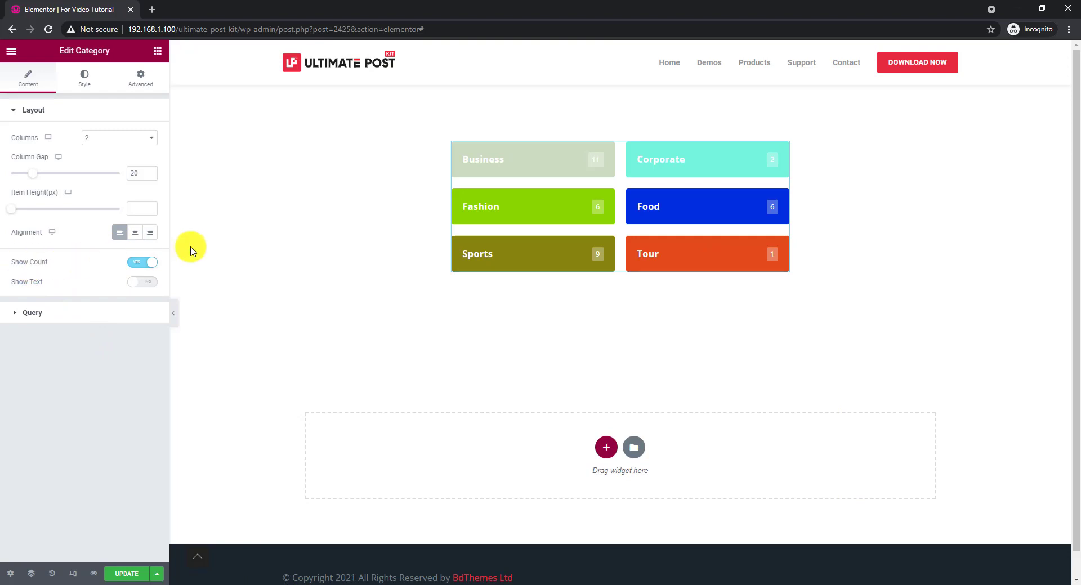
left_click(147, 265)
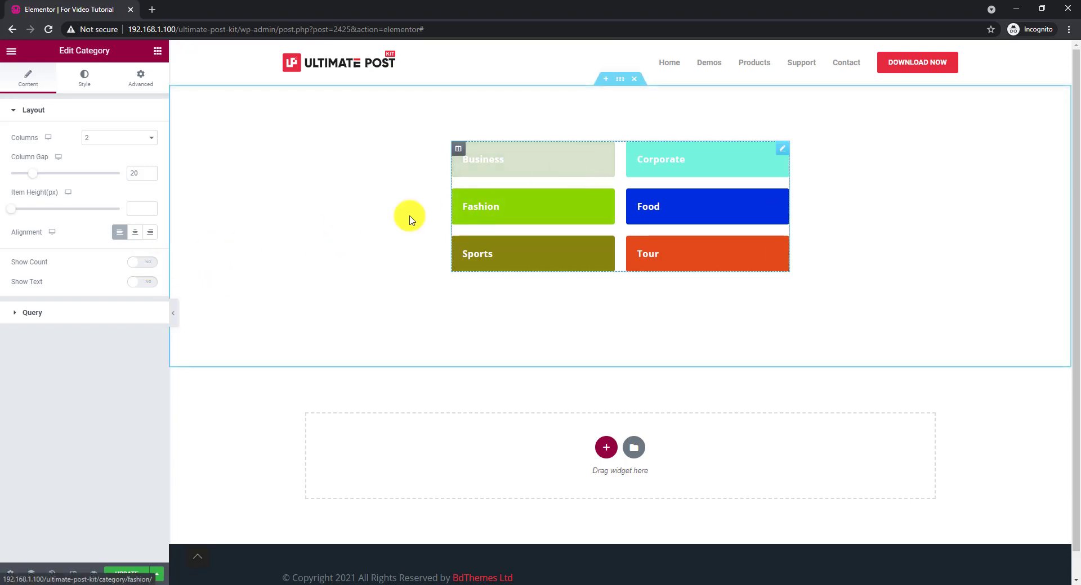
Show post counts again, trying descriptions and a 200 px tile height before clearing both.
left_click(156, 266)
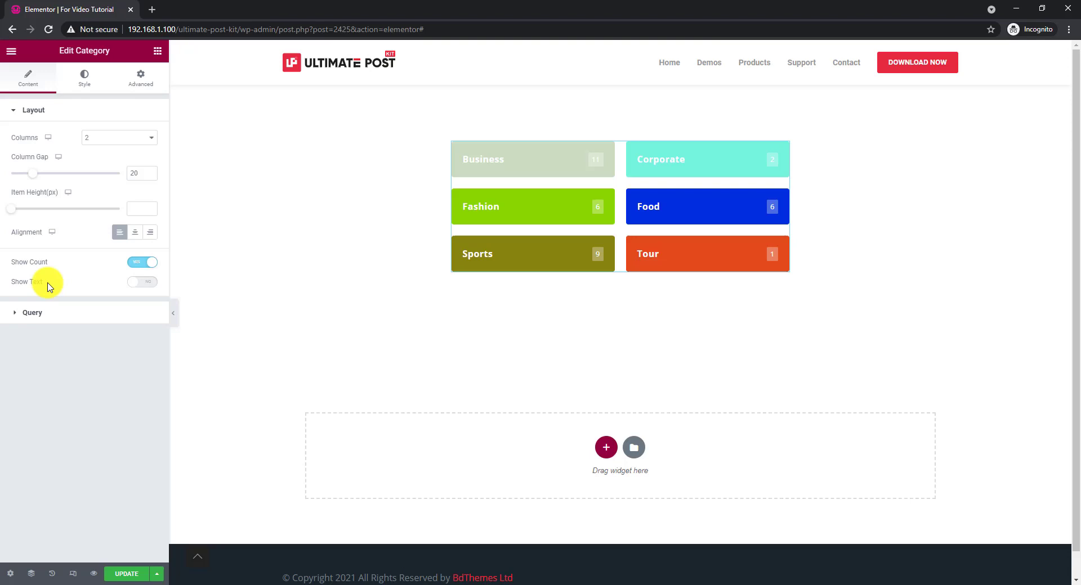
left_click(149, 288)
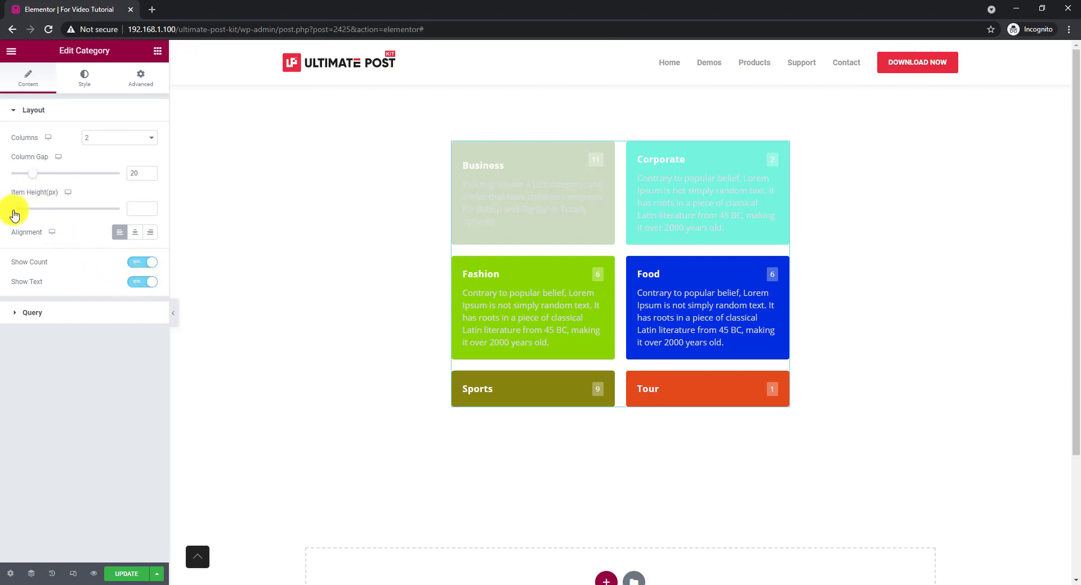
left_click_drag(14, 215, 105, 213)
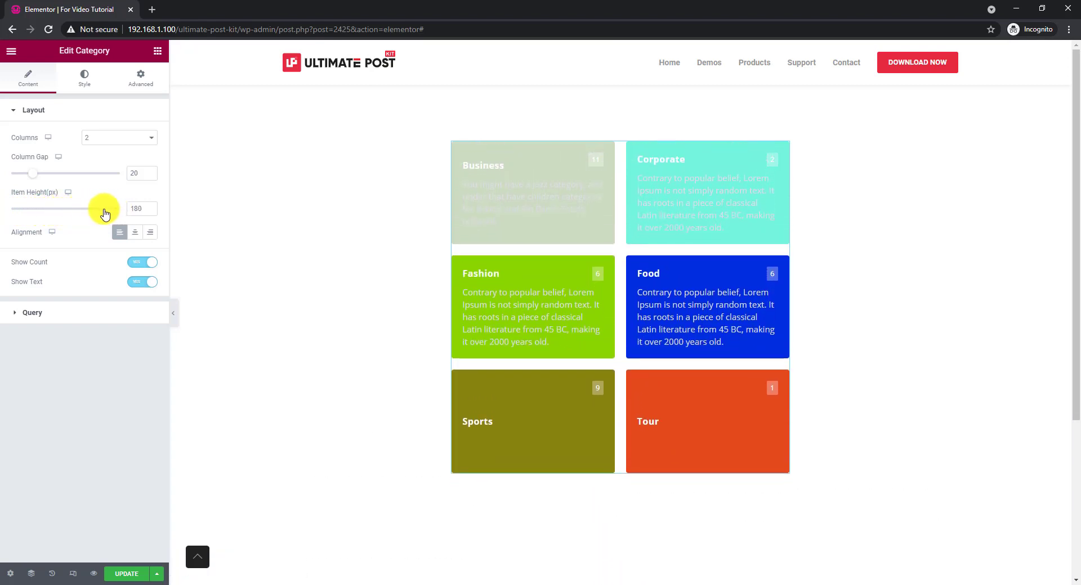
left_click_drag(105, 213, 170, 210)
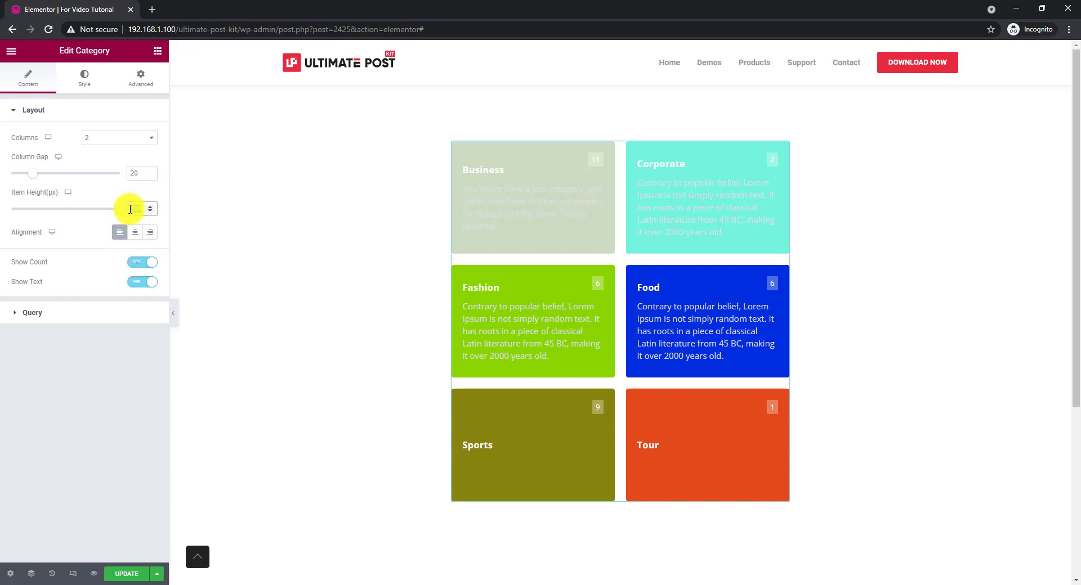
key("BackSpace")
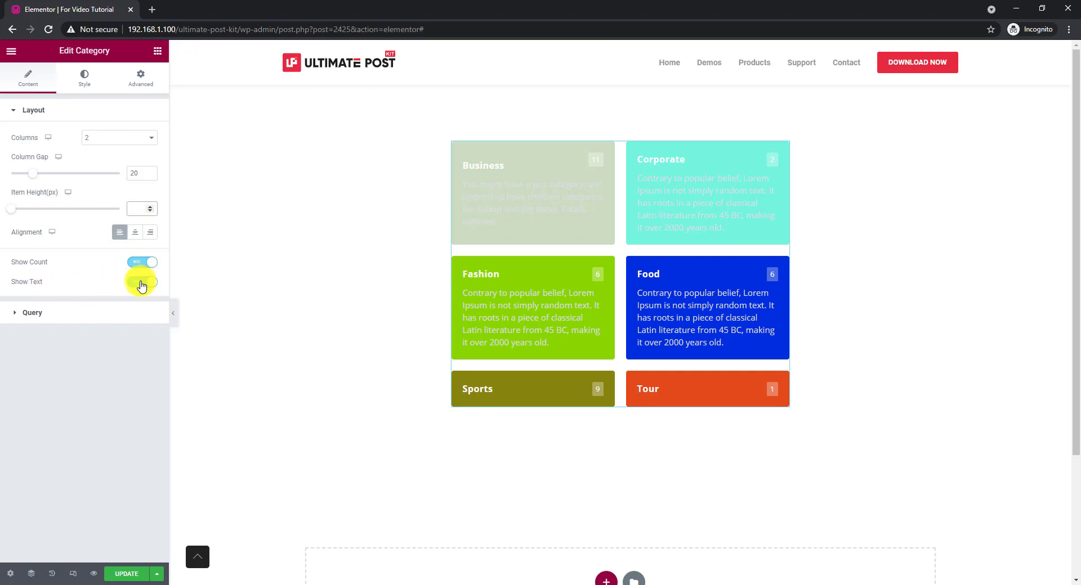
left_click(142, 282)
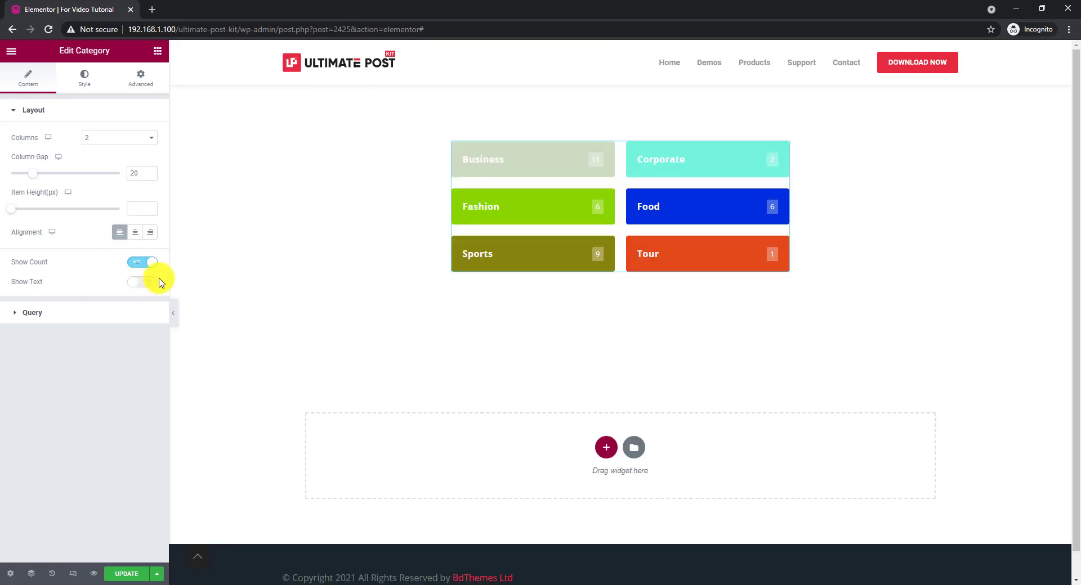
Return the grid to three columns and expand the Query section.
left_click(114, 138)
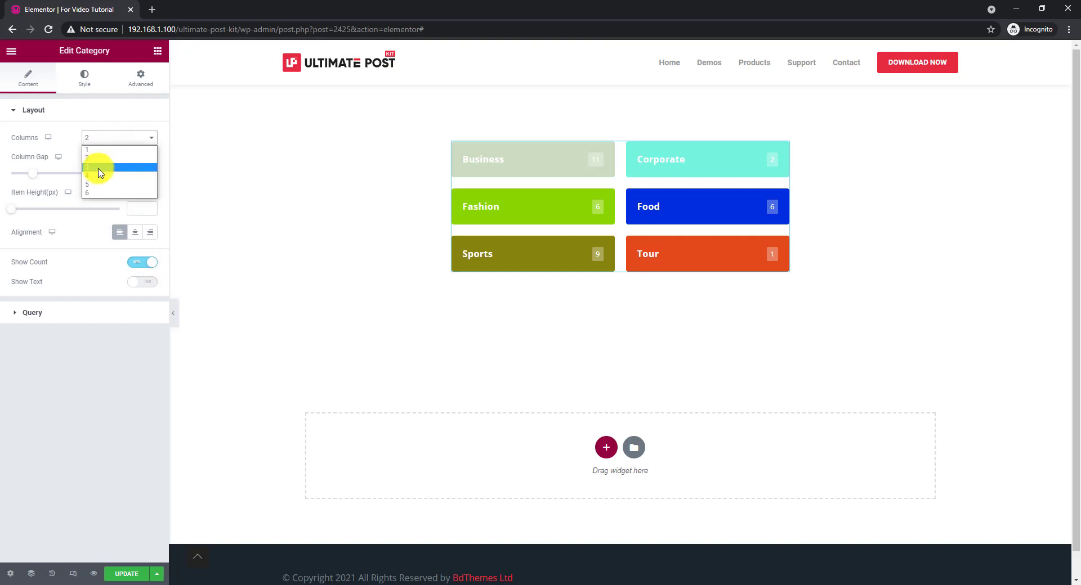
left_click(100, 167)
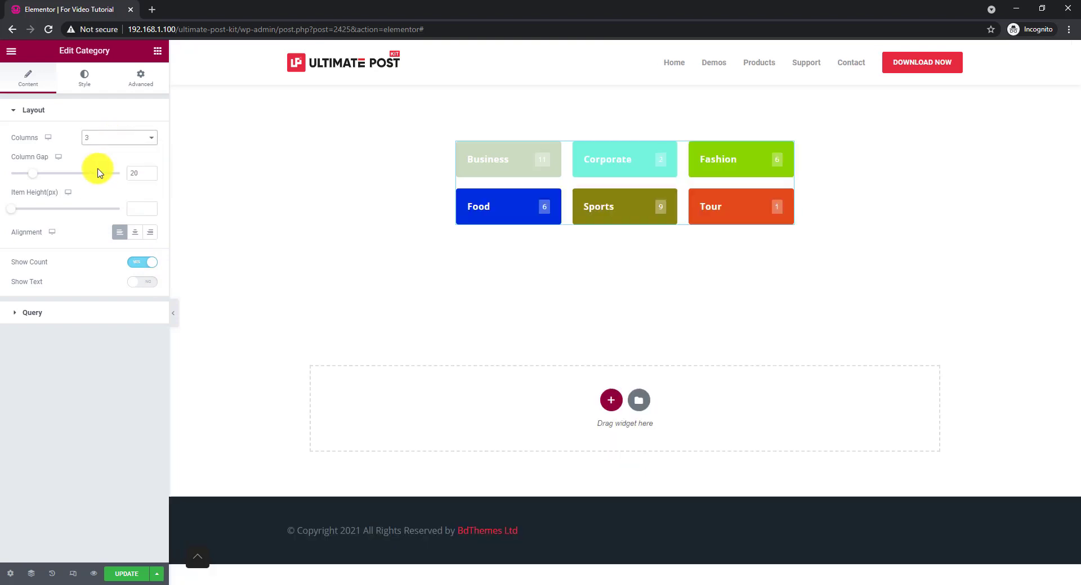
left_click(50, 320)
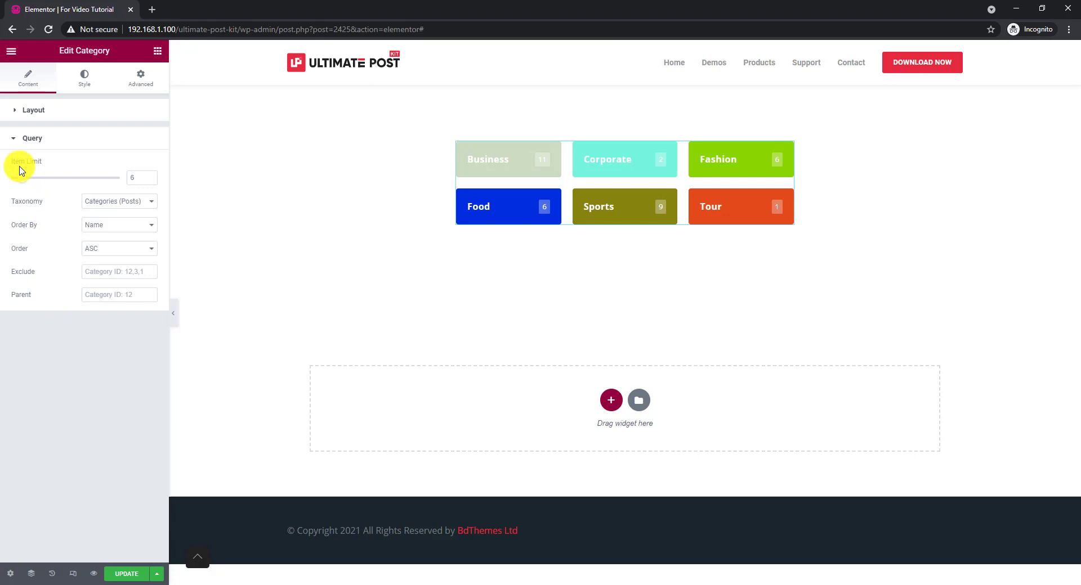
Try a higher item limit and 'Tags (Posts)', then restore Item Limit 6 and 'Categories (Posts)'.
left_click_drag(23, 179, 34, 183)
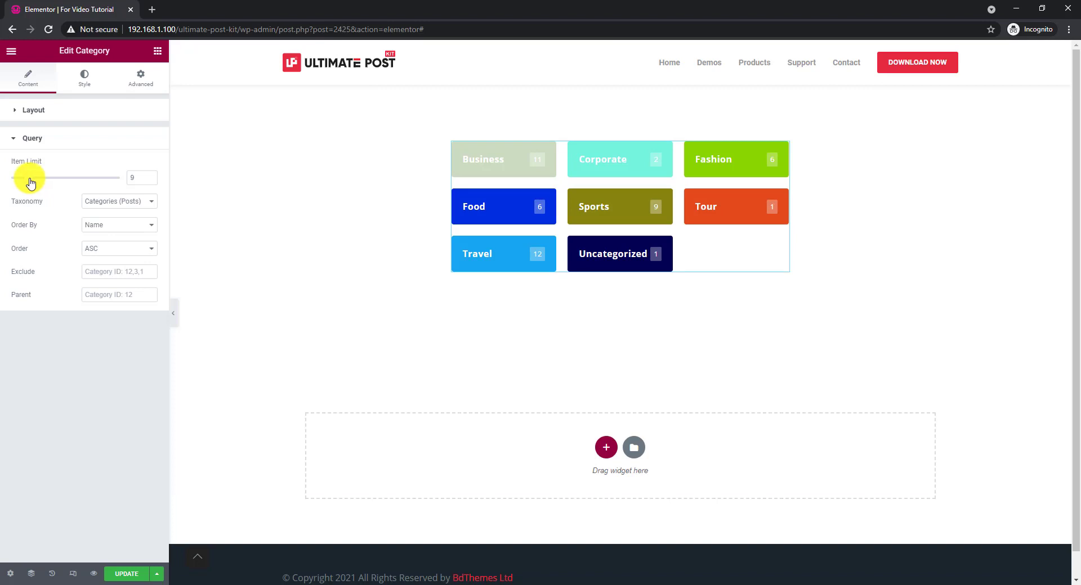
left_click_drag(30, 183, 23, 183)
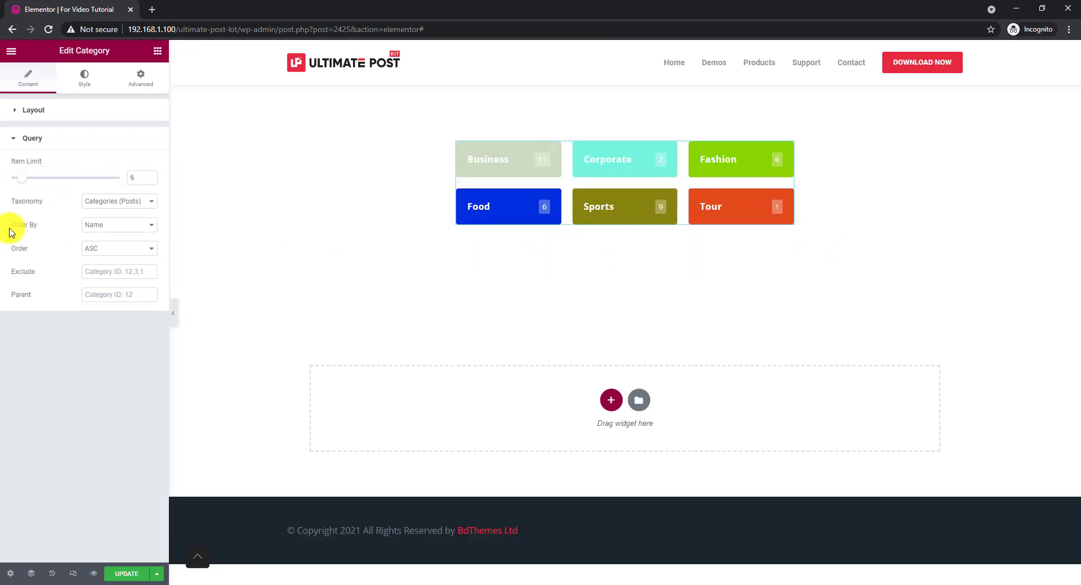
left_click(113, 202)
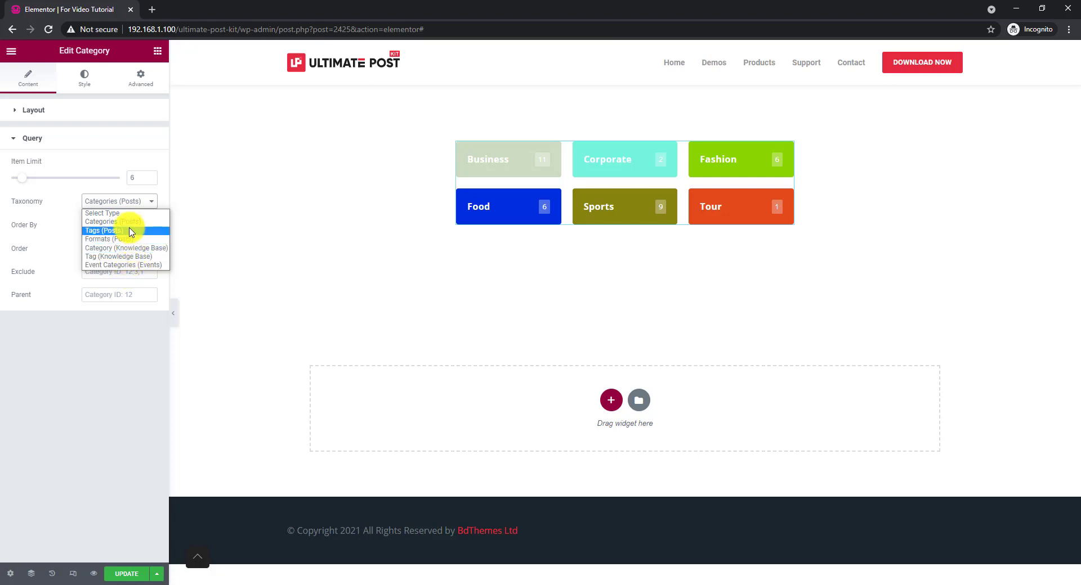
left_click(130, 232)
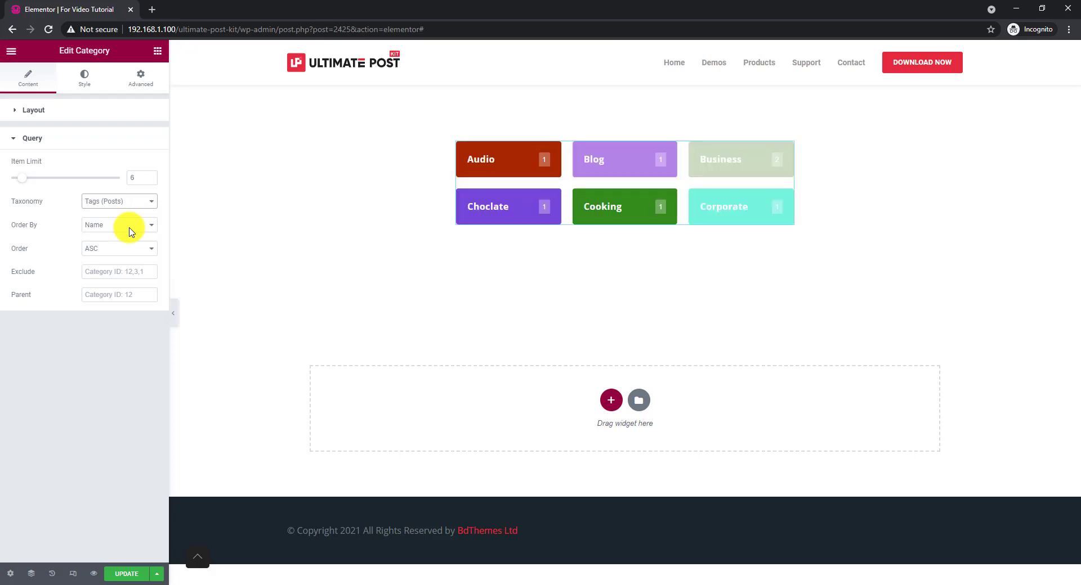
left_click(119, 203)
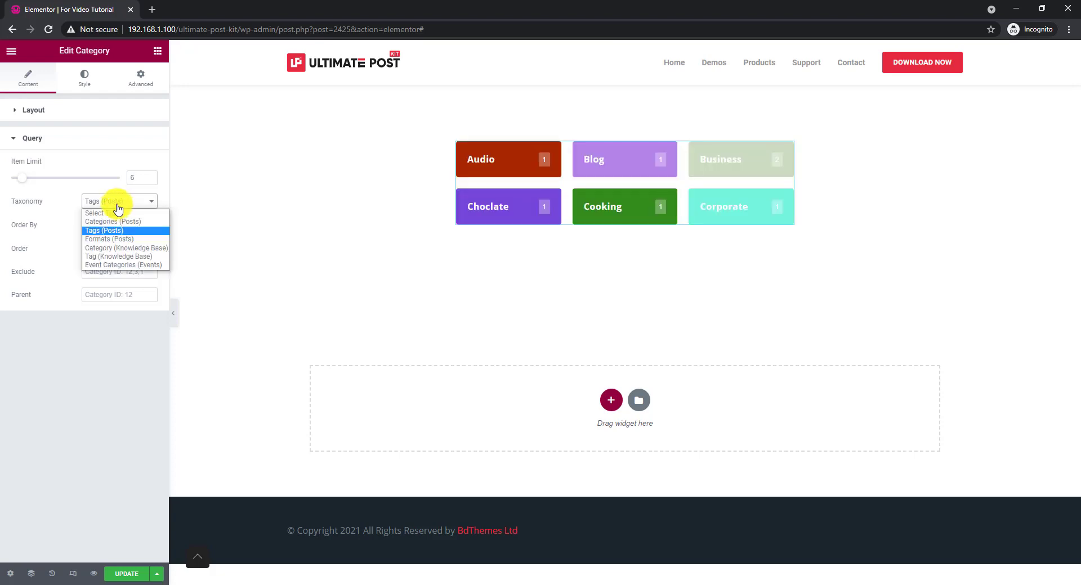
left_click(119, 222)
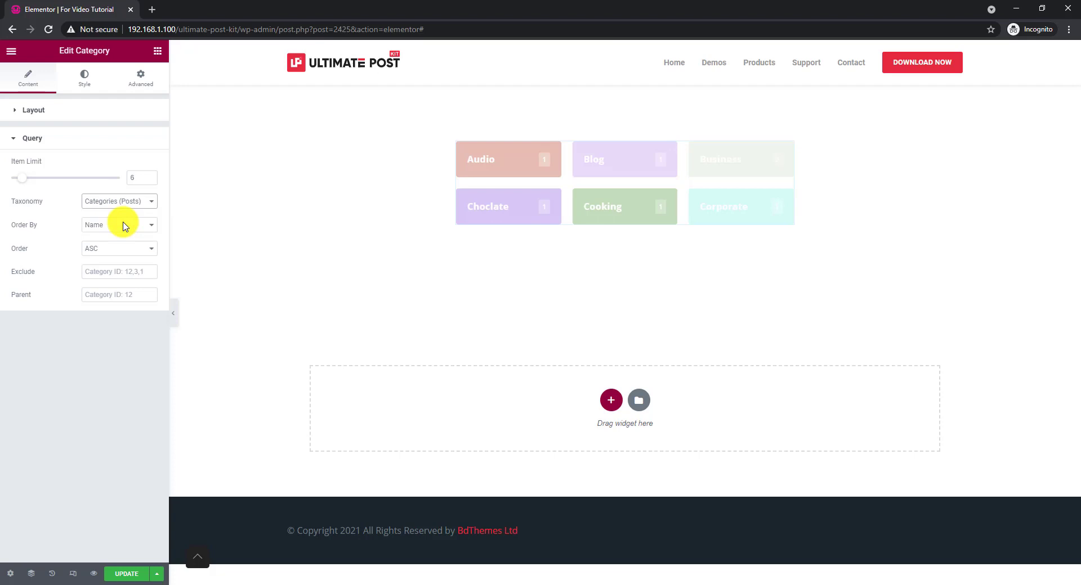
Give the items a classic background colour with alpha at zero (#02010100).
left_click(83, 89)
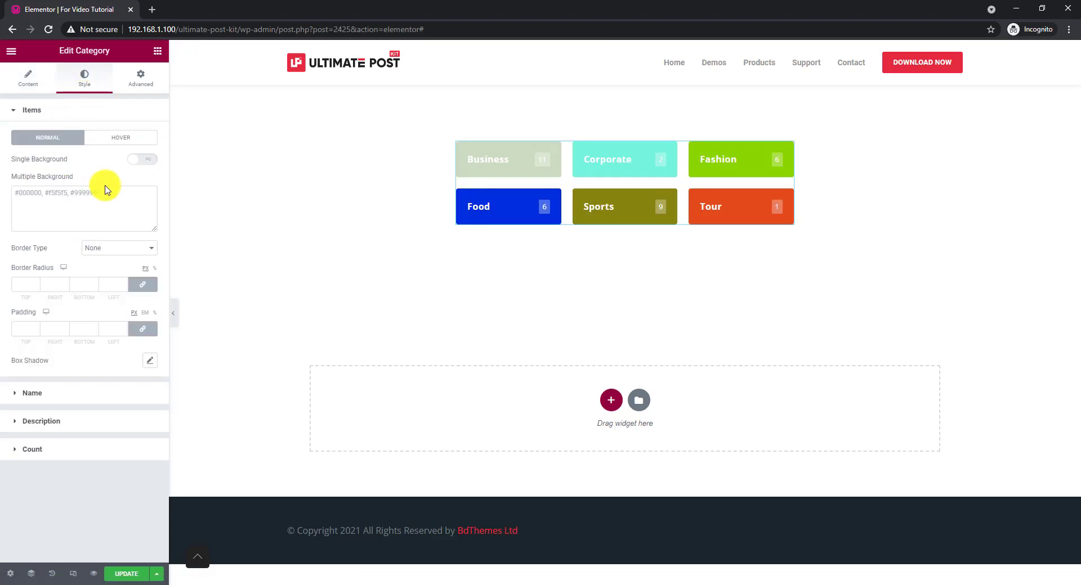
left_click(150, 161)
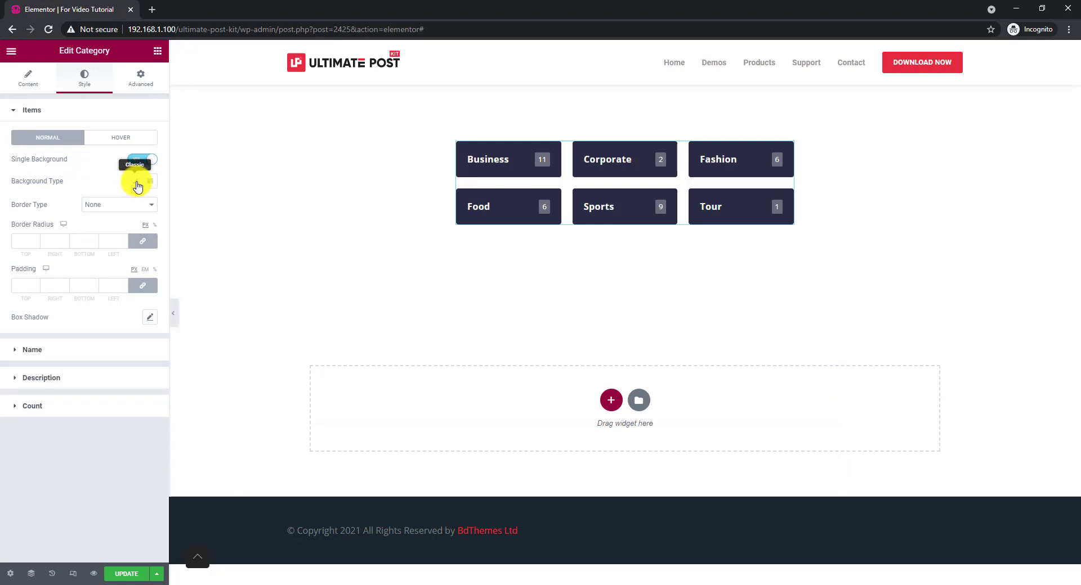
left_click(135, 180)
left_click(153, 206)
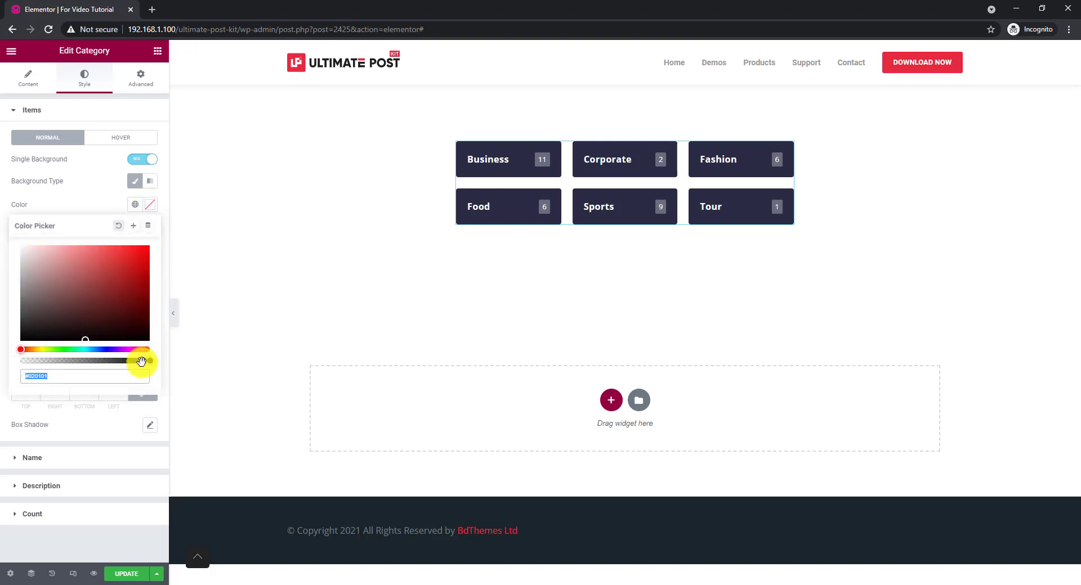
left_click_drag(102, 361, 1, 372)
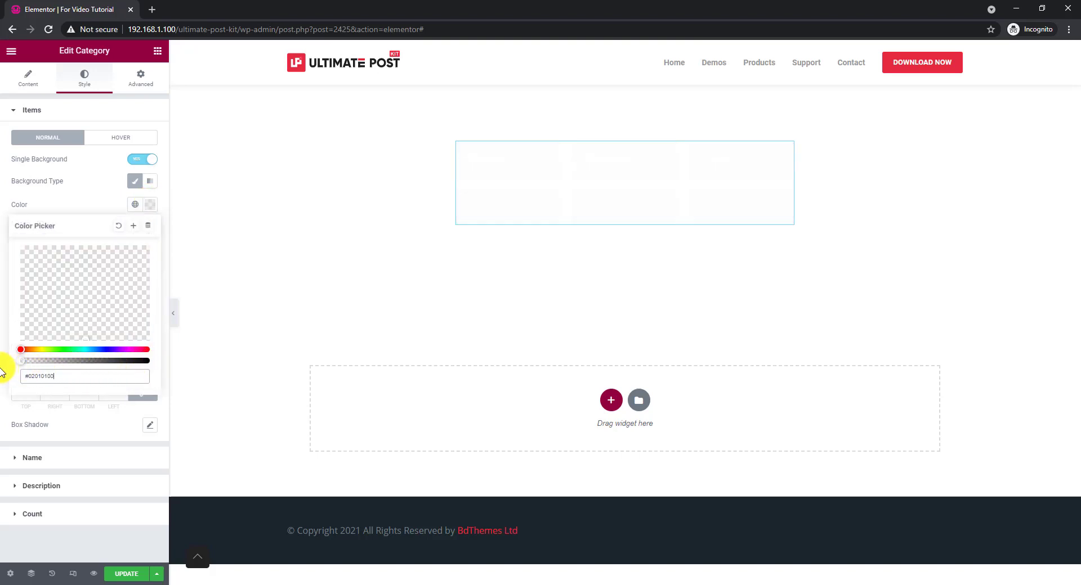
left_click(72, 209)
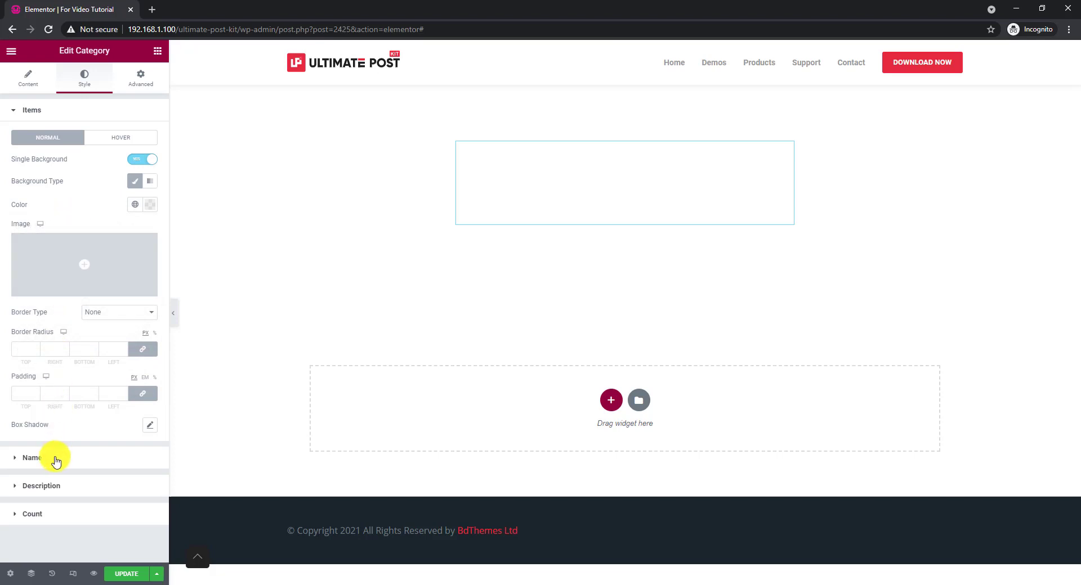
Set the category name colour to blue #1982C4.
left_click(54, 458)
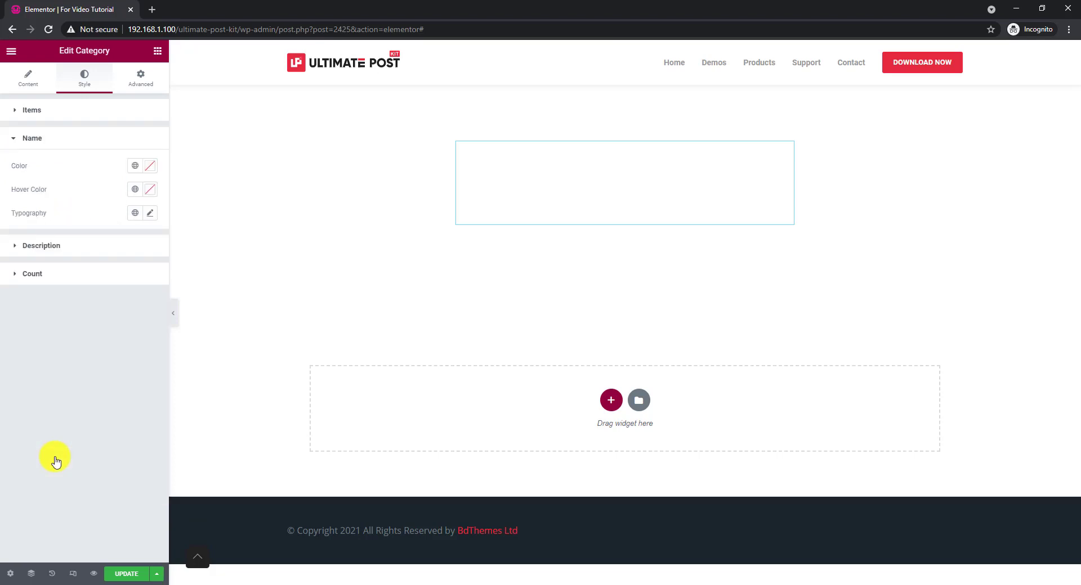
left_click(150, 167)
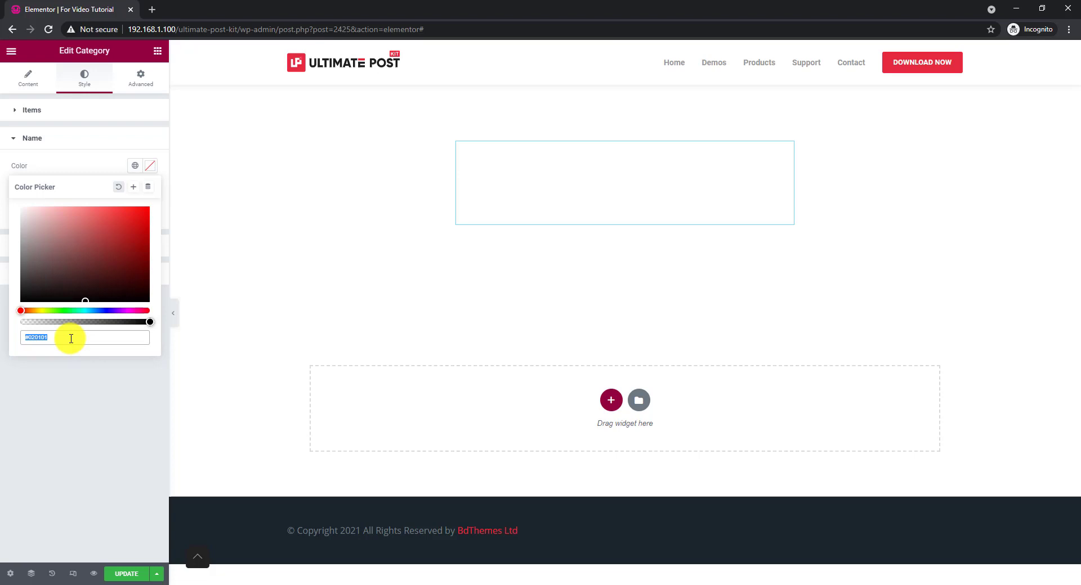
type("#1982C4")
left_click(77, 164)
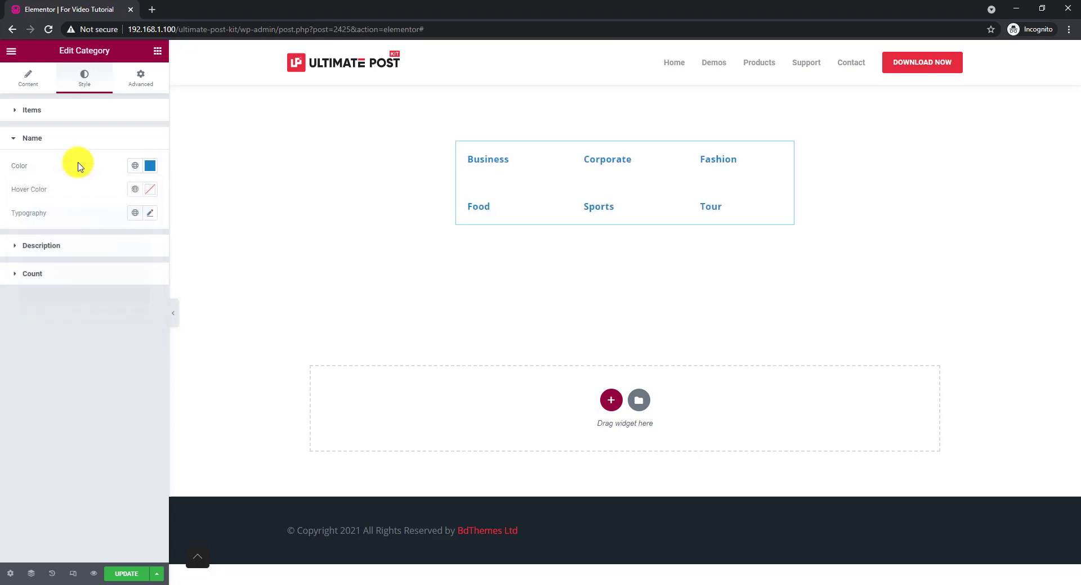
Set the post count colour to the same blue, #1982C4.
left_click(63, 276)
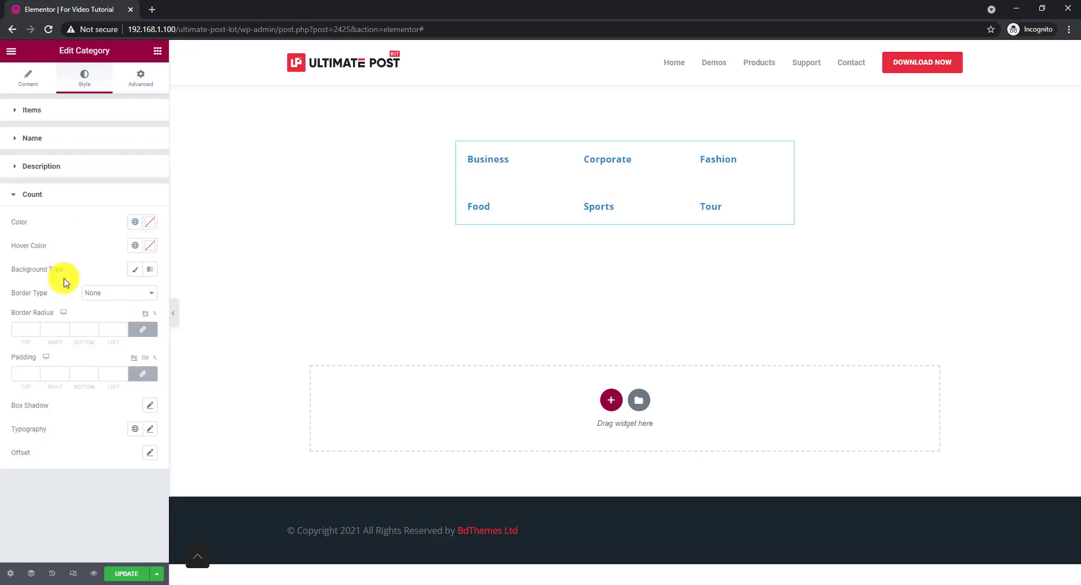
left_click(150, 223)
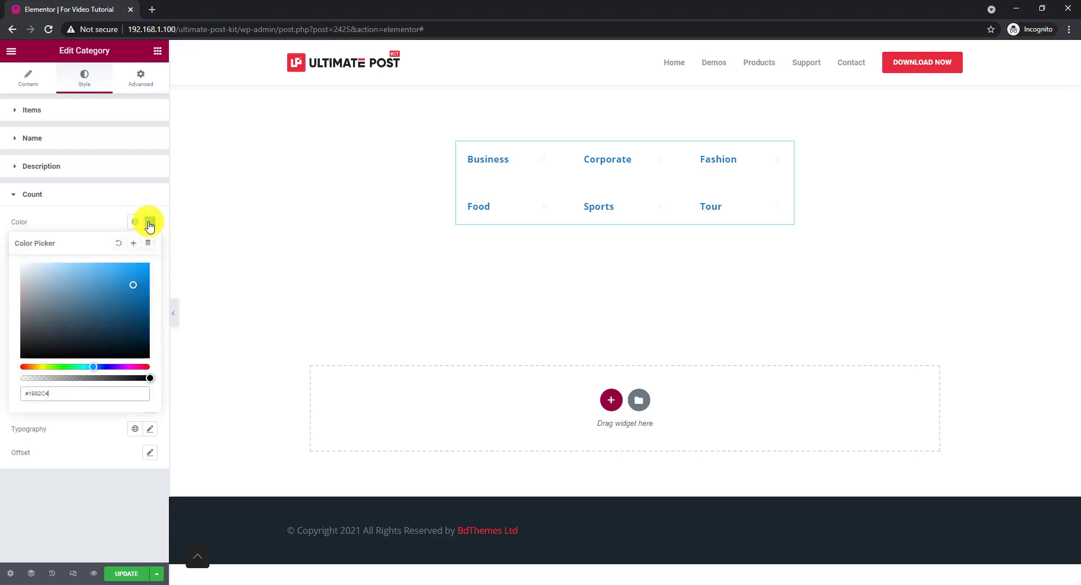
left_click(90, 202)
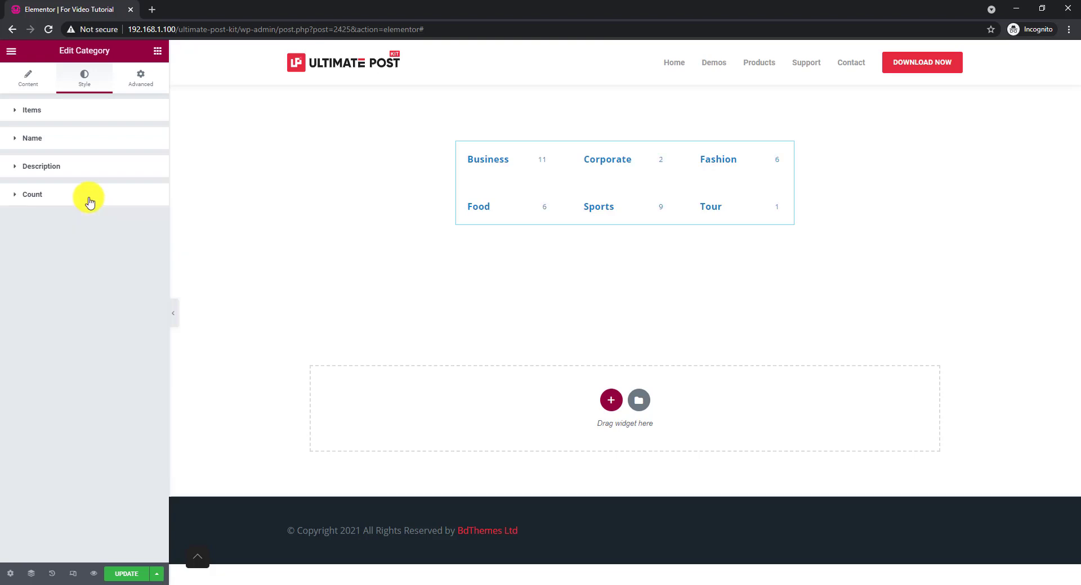
left_click(76, 117)
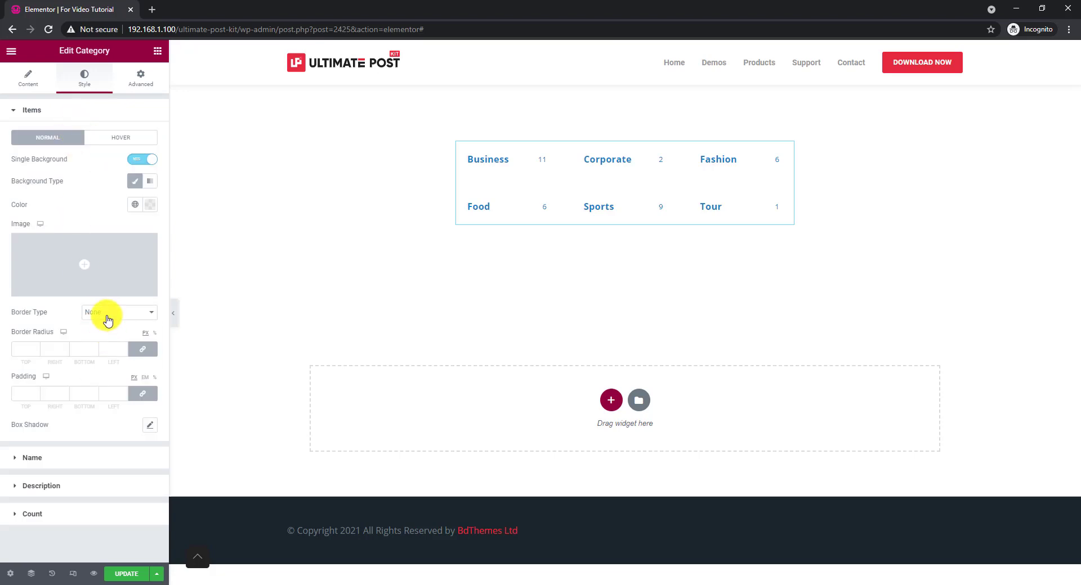
Give the tiles a solid 1 px border in semi-transparent blue #1982C46E.
left_click(107, 314)
left_click(104, 334)
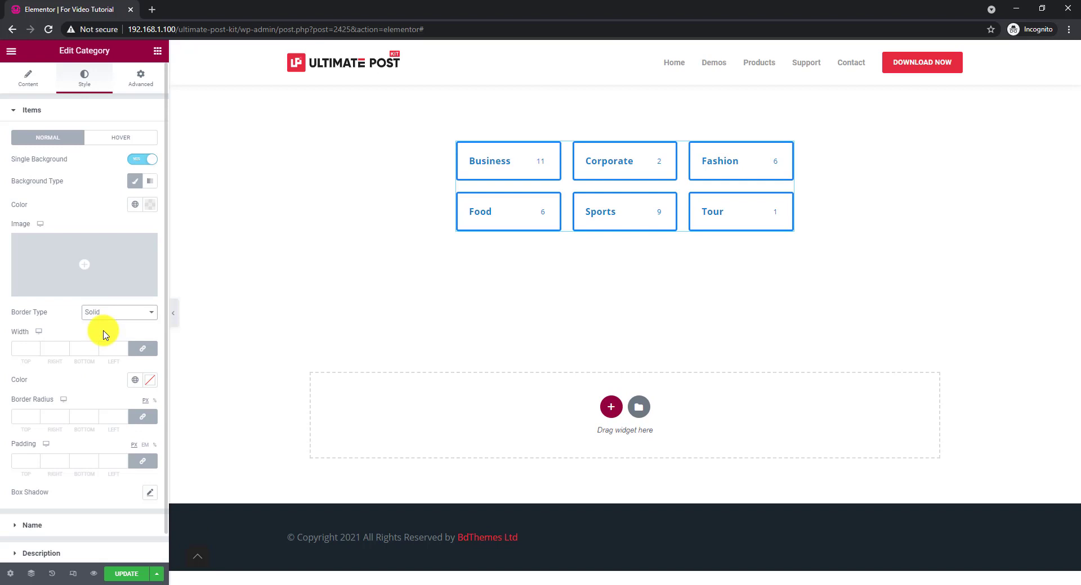
left_click(22, 349)
type("2")
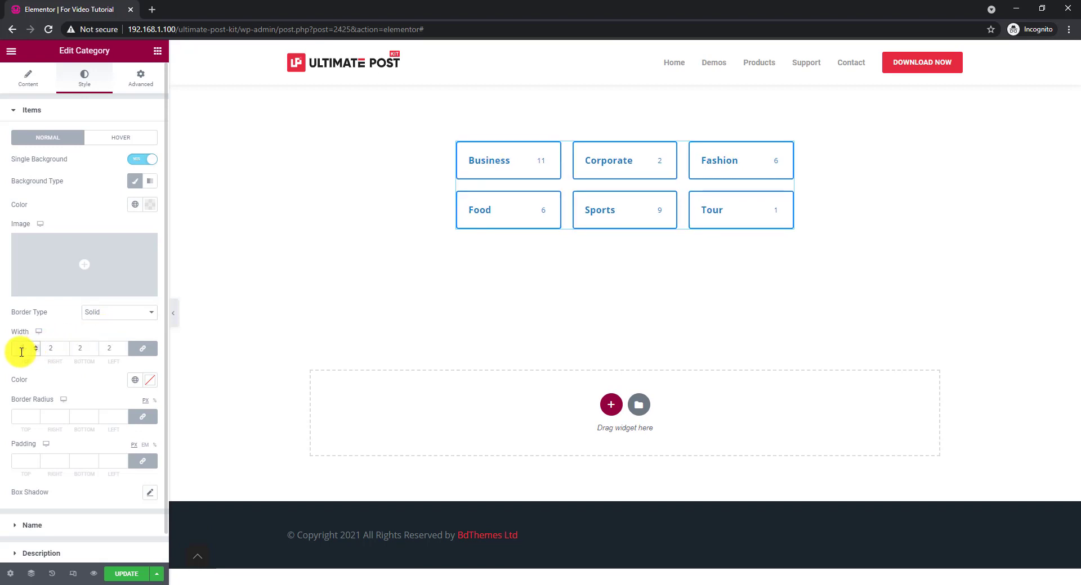
key("Down")
left_click(149, 381)
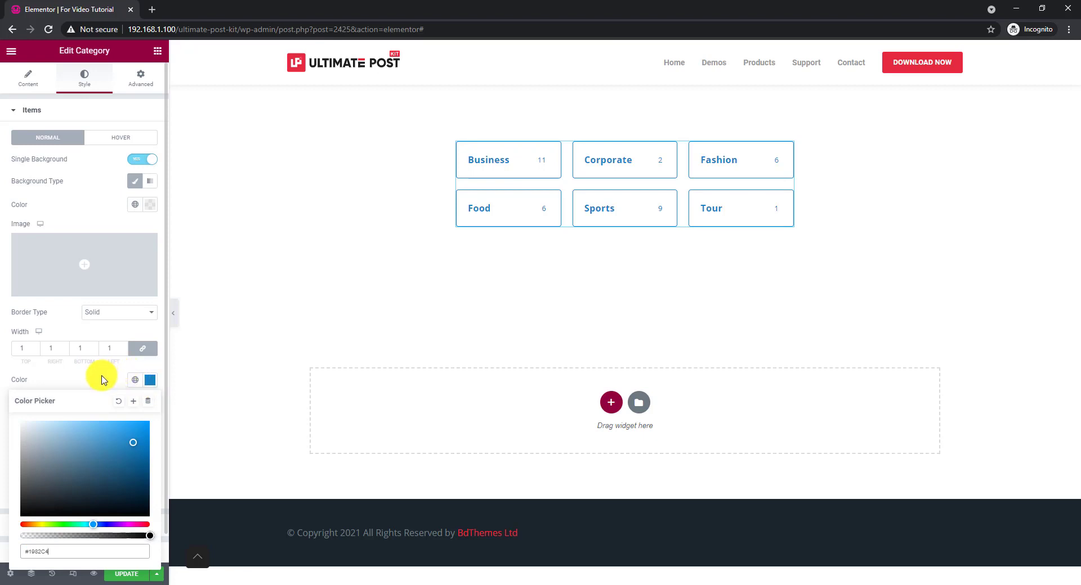
left_click_drag(149, 536, 76, 536)
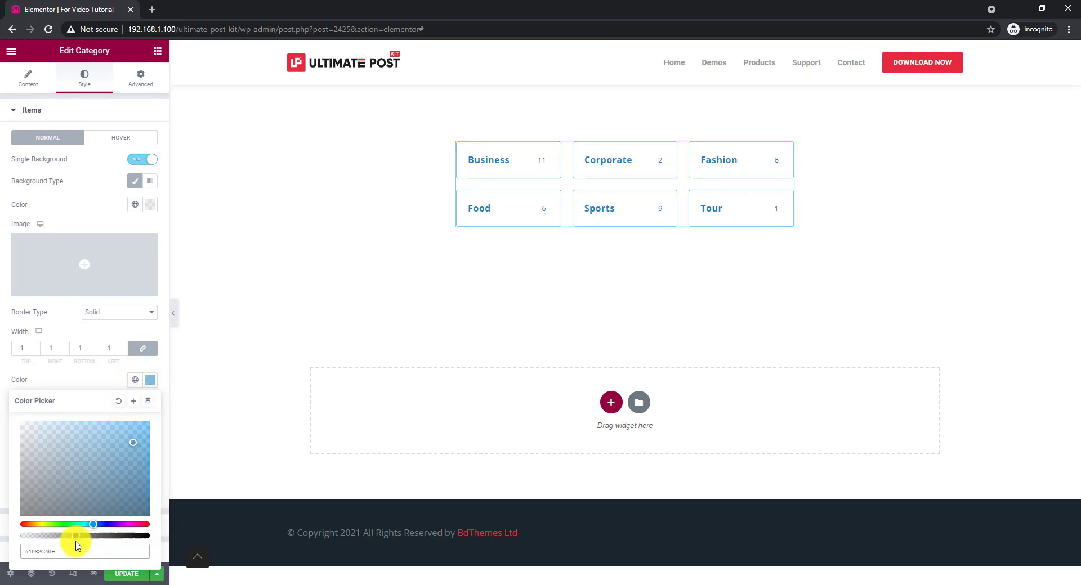
left_click(84, 386)
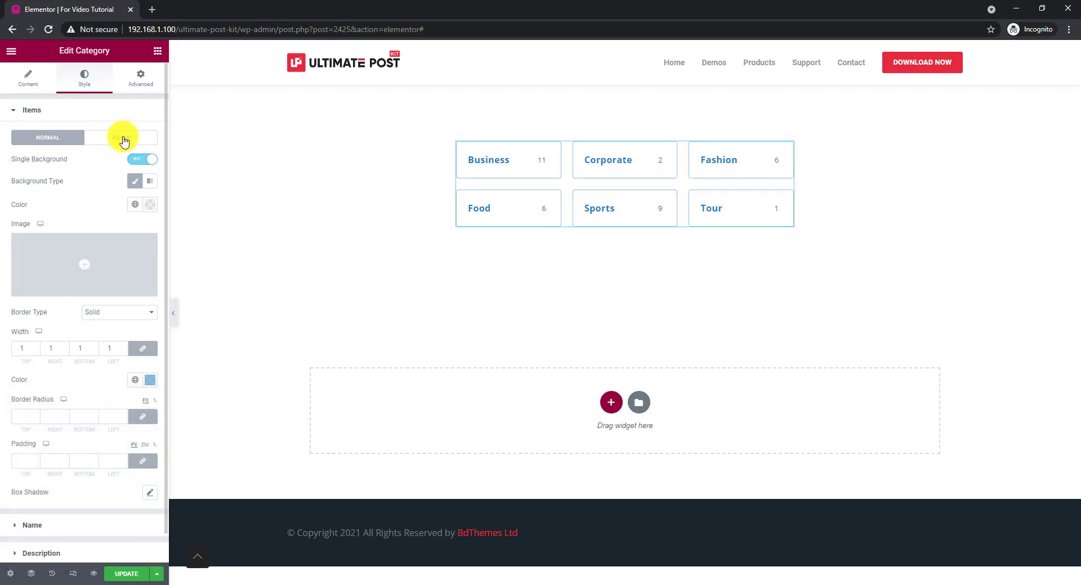
Give hovered tiles a classic blue background colour.
left_click(124, 139)
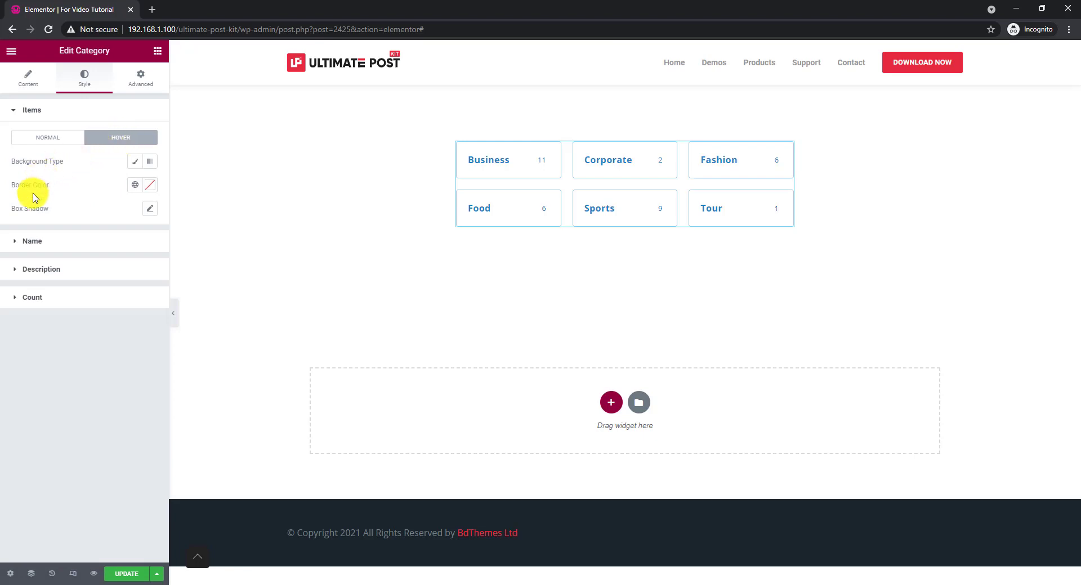
left_click(144, 186)
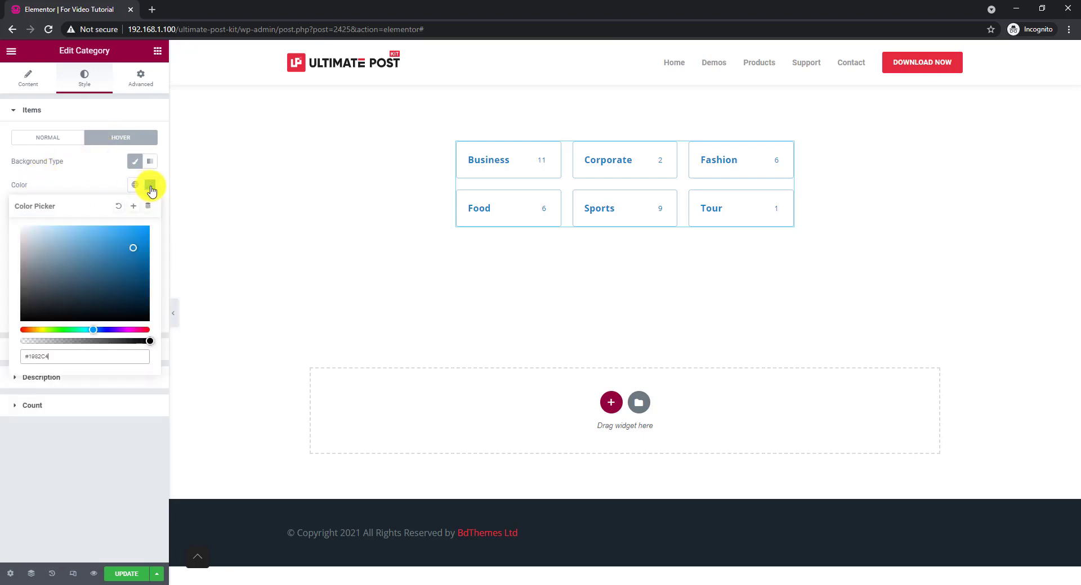
left_click(107, 181)
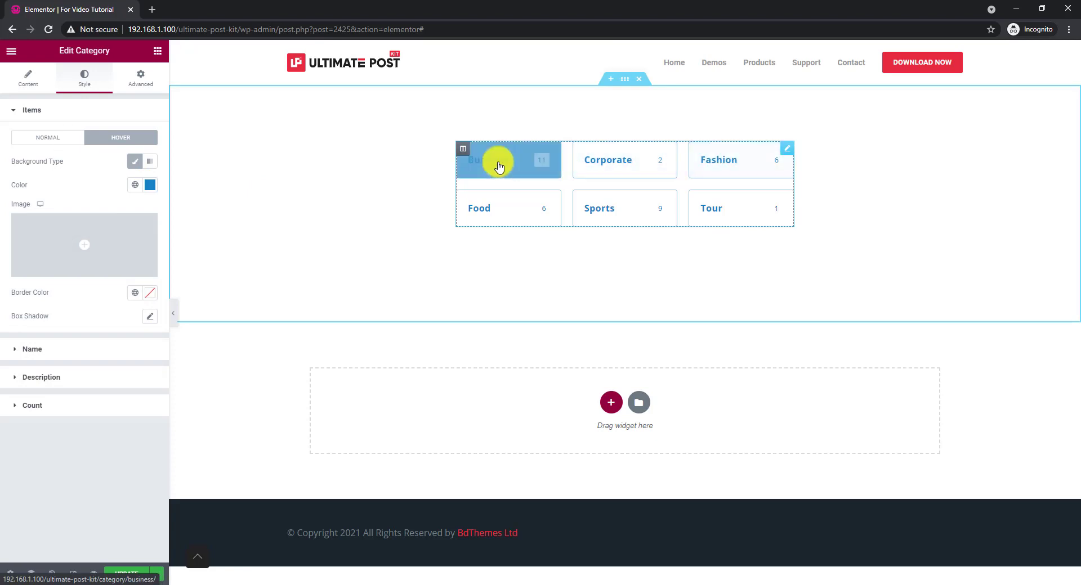
Set the hover colour of both category names and post counts to white #FFFFFF.
left_click(70, 115)
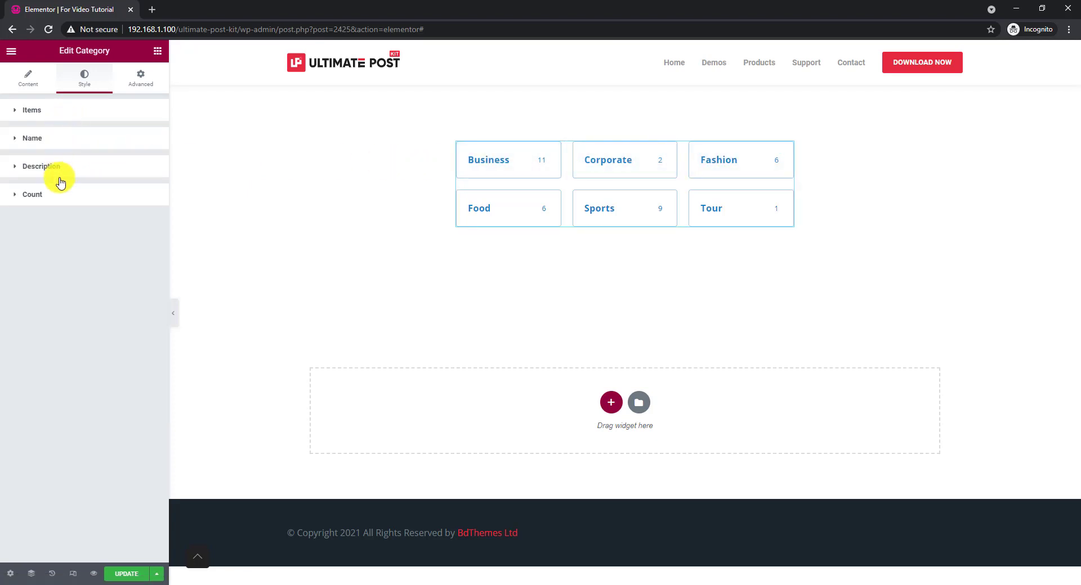
left_click(60, 145)
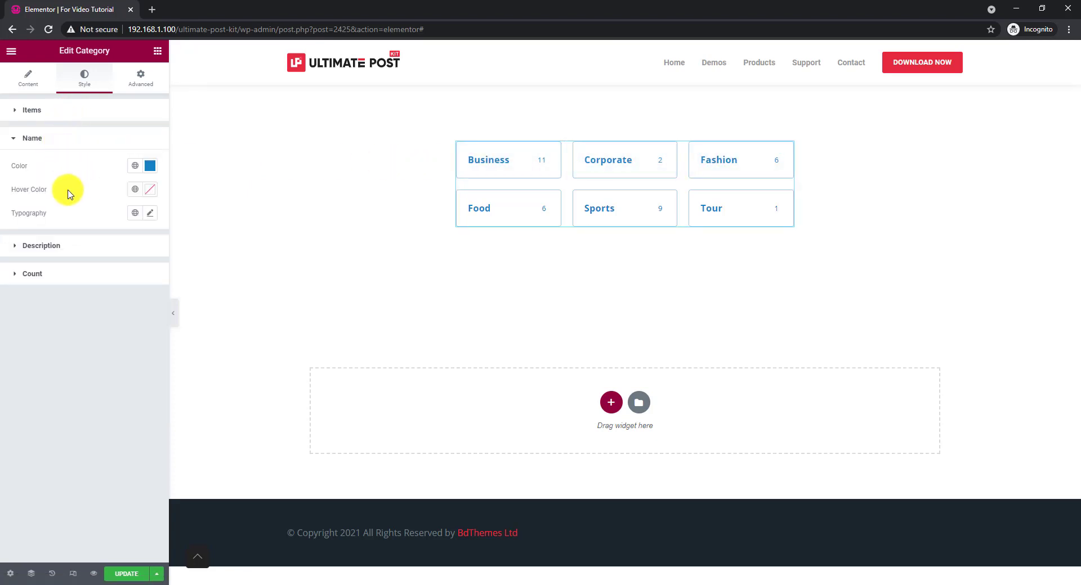
left_click(150, 190)
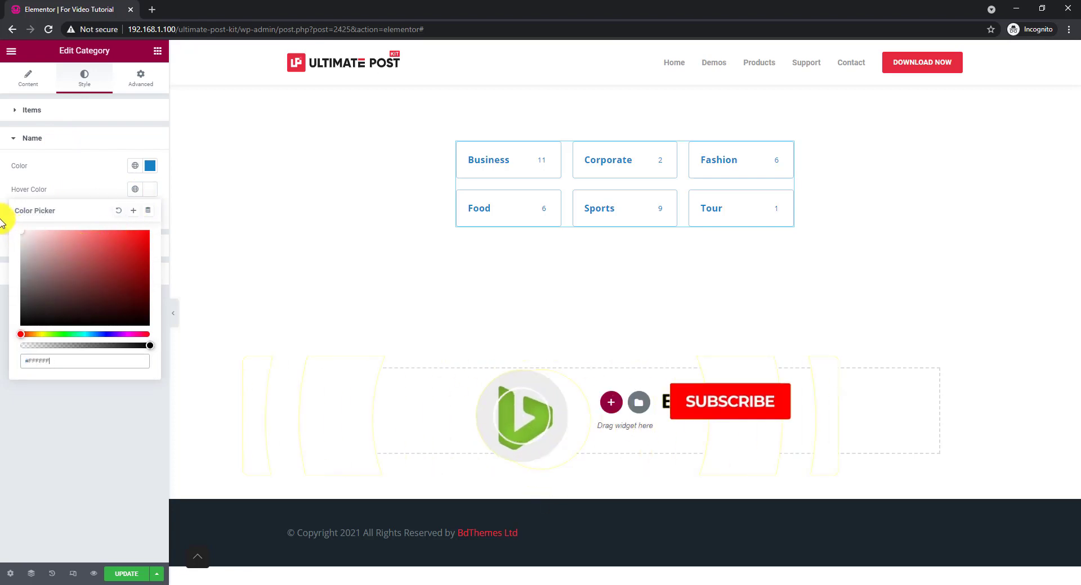
left_click(86, 188)
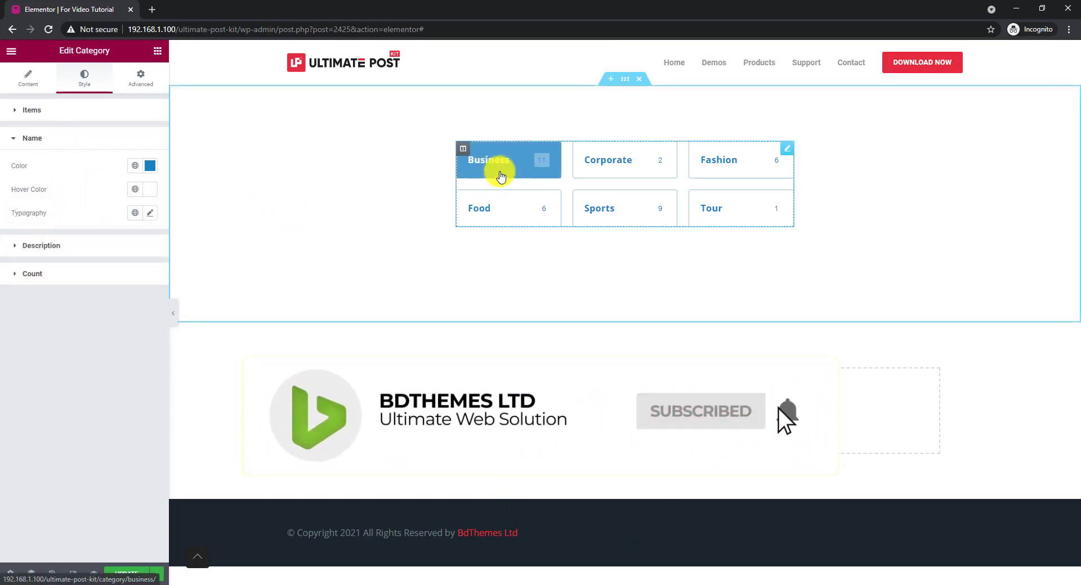
left_click(62, 274)
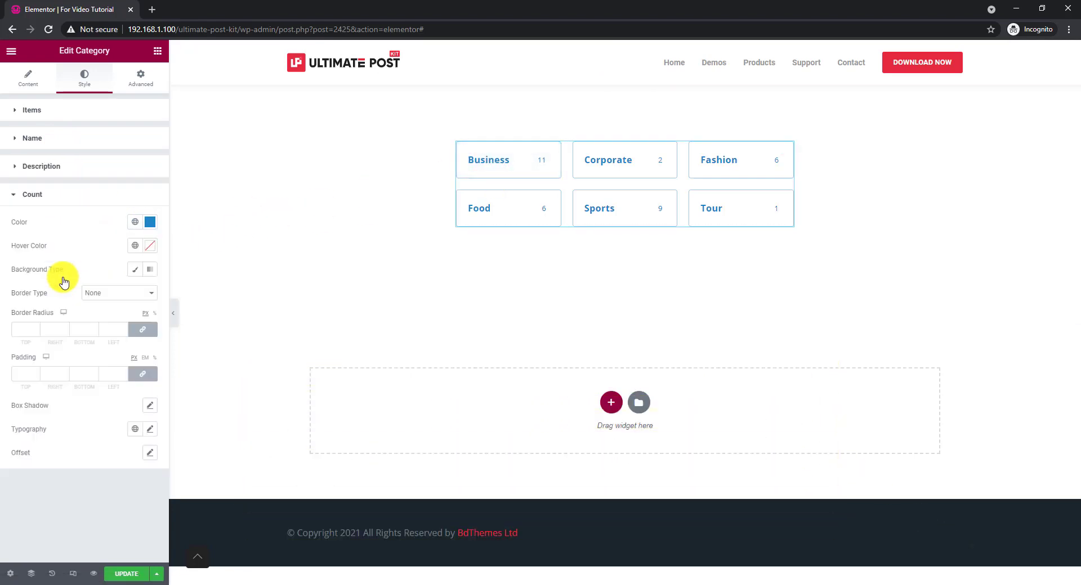
left_click(148, 246)
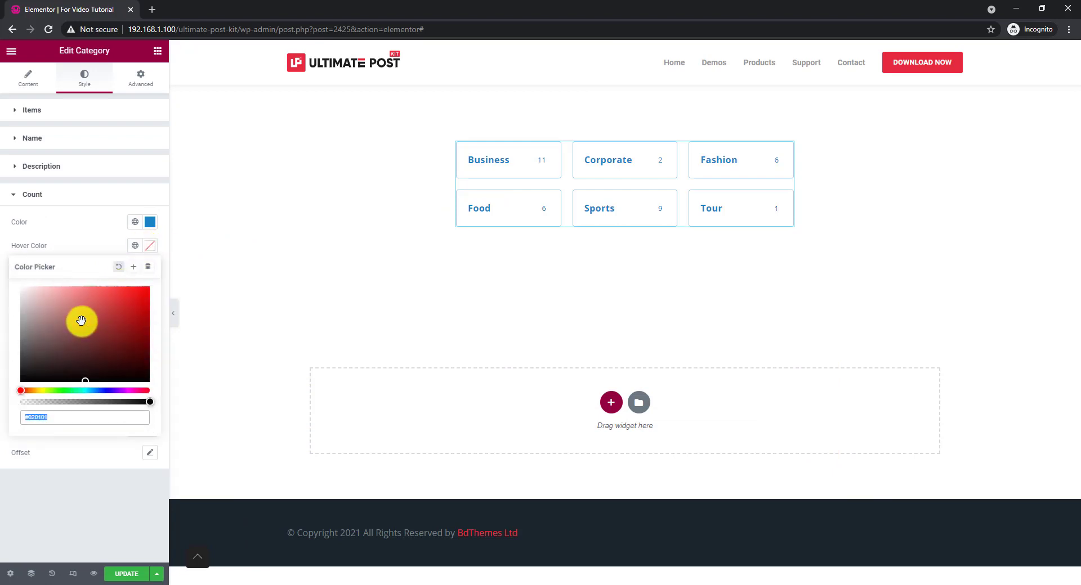
left_click(85, 245)
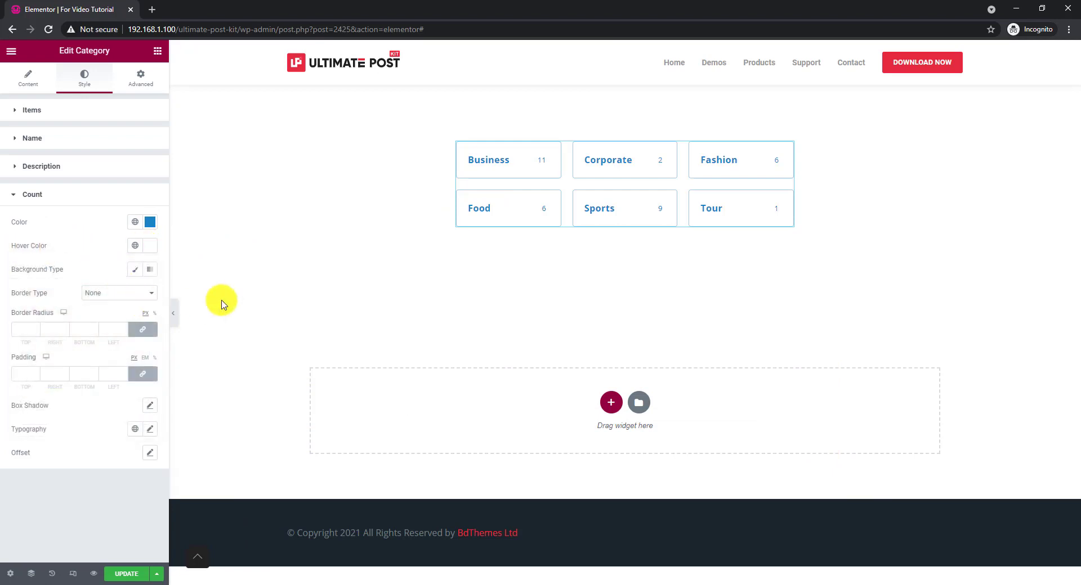
Collapse the Elementor panel to preview the styled category grid full-width.
left_click(172, 313)
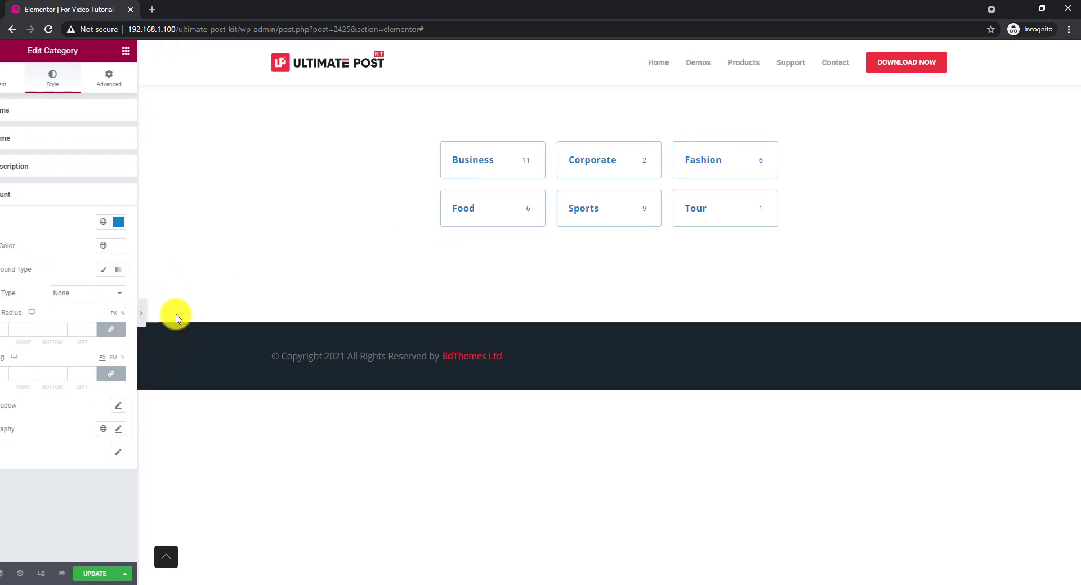